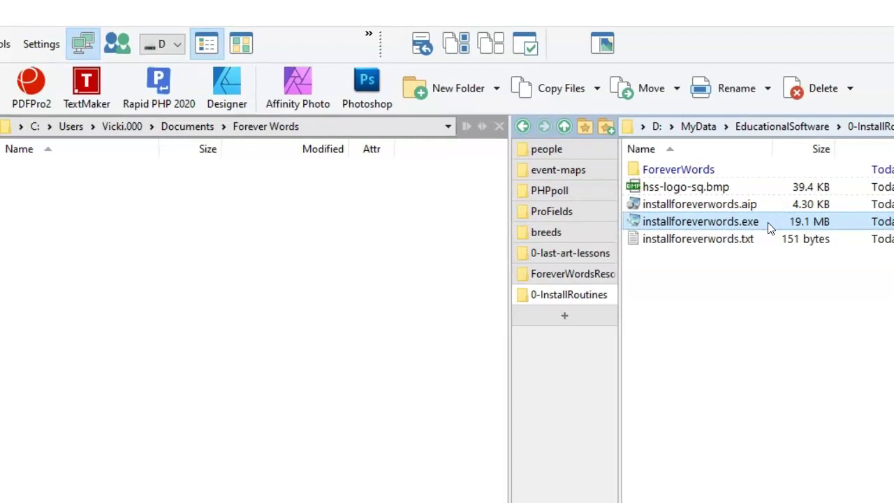
# - Run installforeverwords.exe and accept the Forever Words 1.0 license agreement
pyautogui.doubleClick(756, 222)
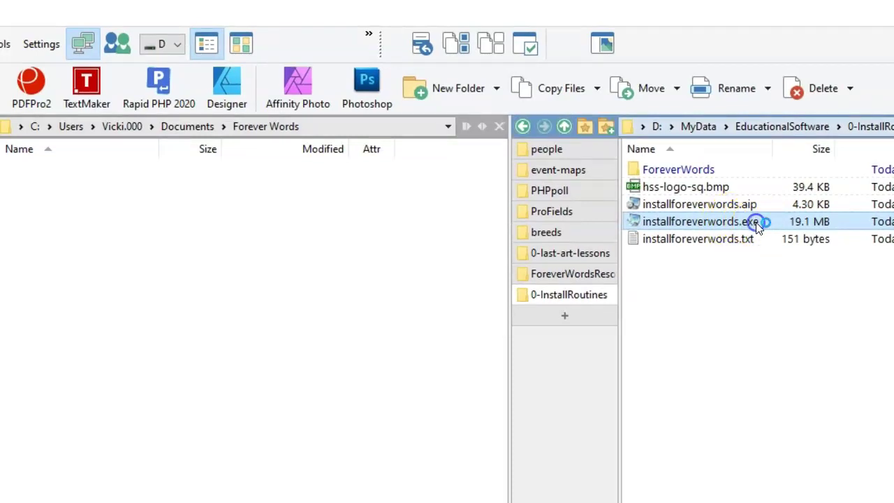
pyautogui.click(578, 431)
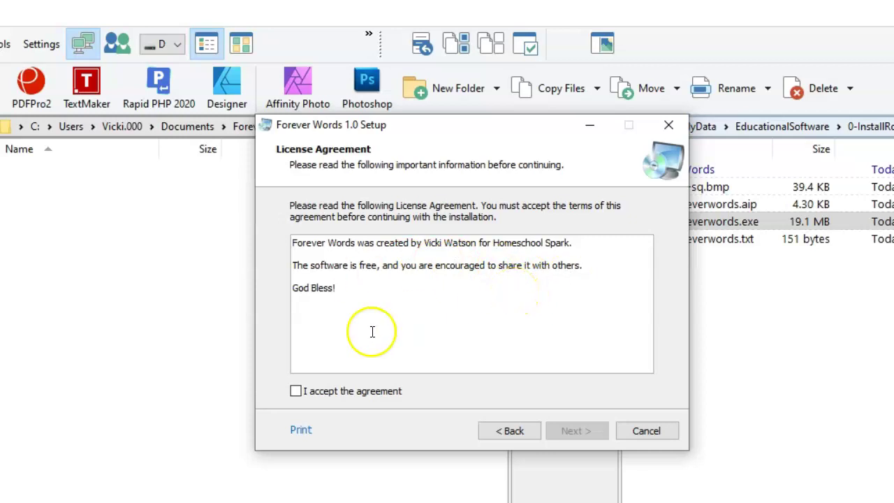
pyautogui.click(296, 392)
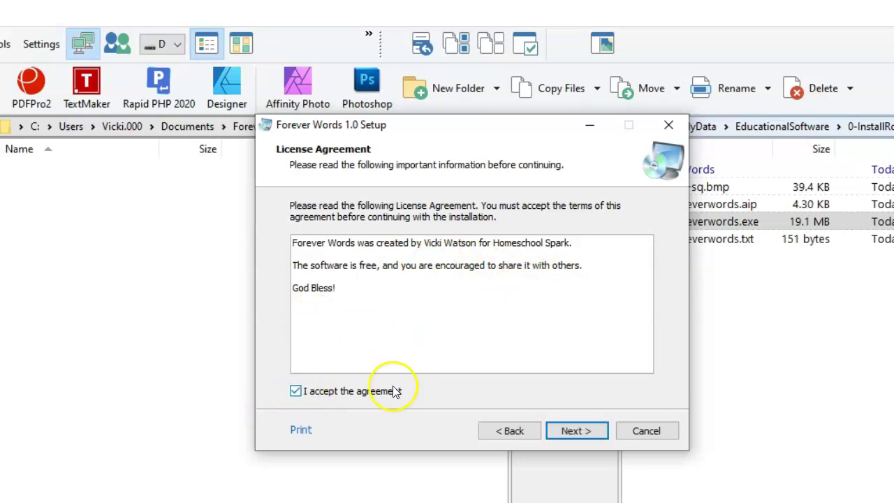
pyautogui.click(570, 430)
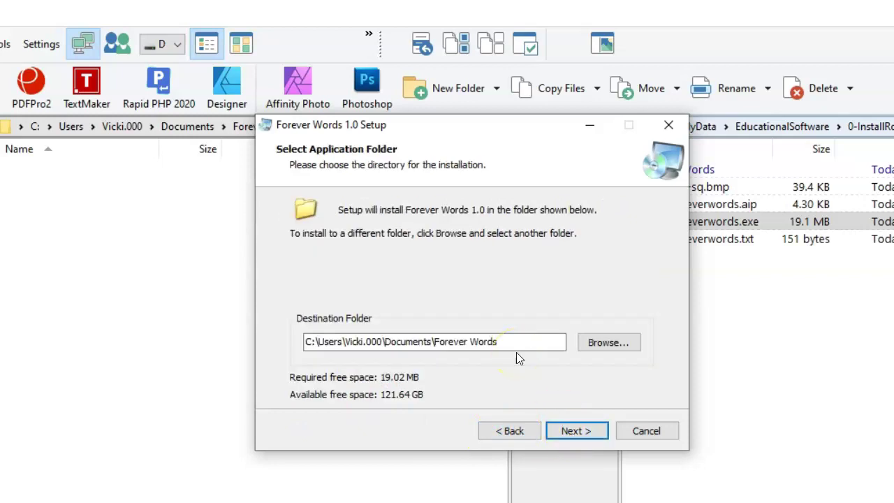
# - Keep the default Forever Words folder in Documents as the installation destination
pyautogui.click(541, 340)
pyautogui.click(604, 344)
pyautogui.click(576, 431)
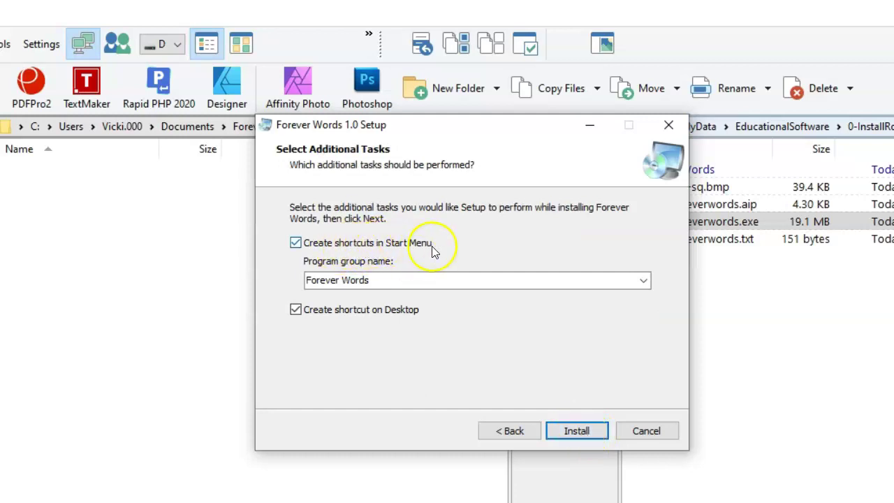
# - Set the Start Menu program group to TrialStuff\Forever Words, keep the desktop shortcut, and complete the installation
pyautogui.click(643, 280)
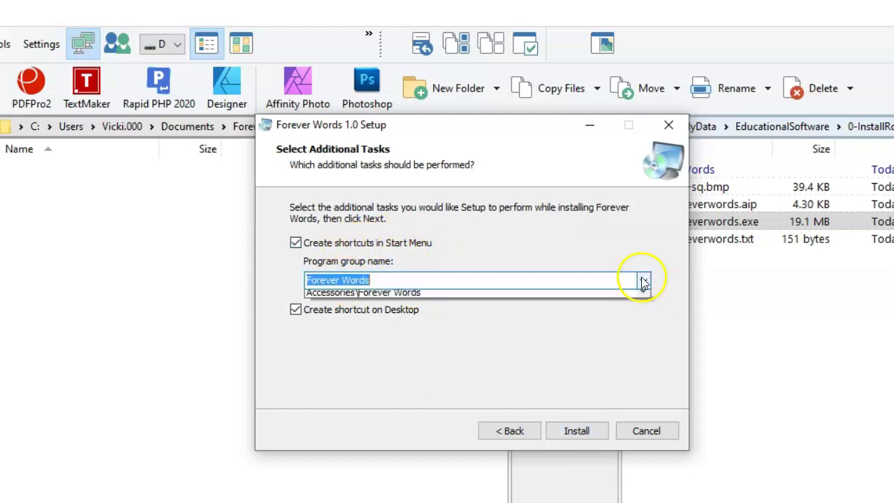
pyautogui.moveTo(640, 307); pyautogui.dragTo(641, 369)
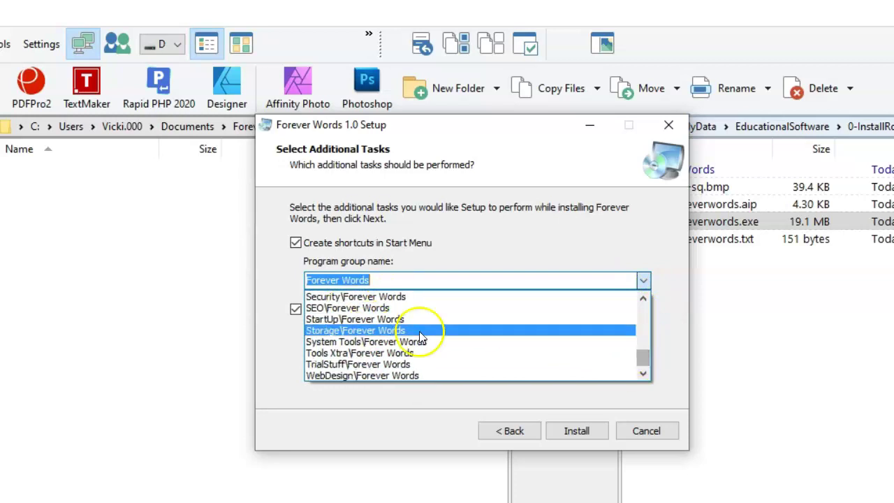
pyautogui.click(388, 357)
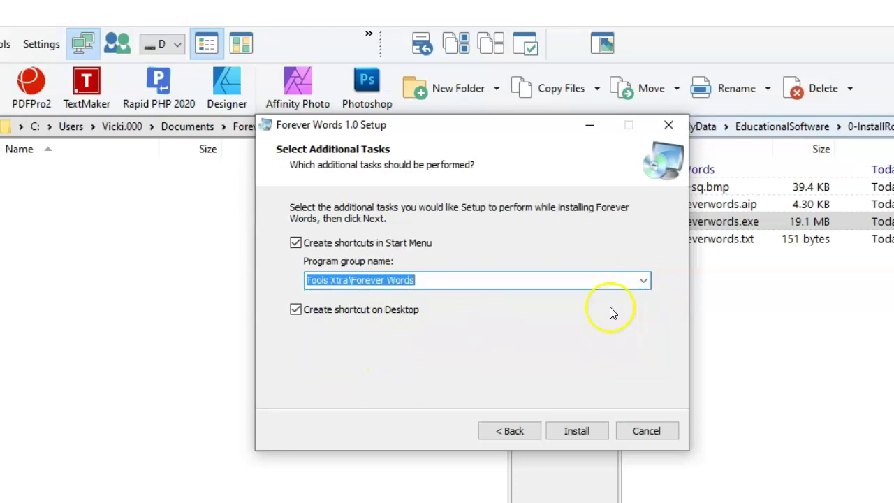
pyautogui.scroll(-1, 641, 280)
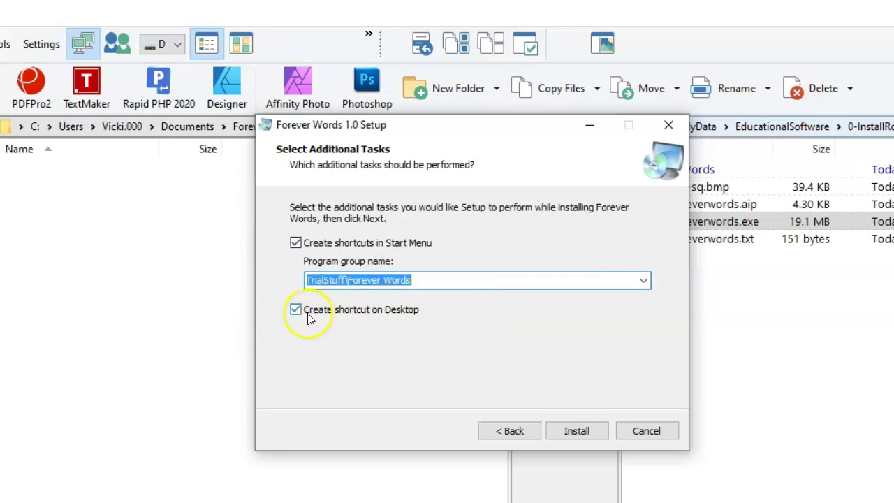
pyautogui.click(576, 431)
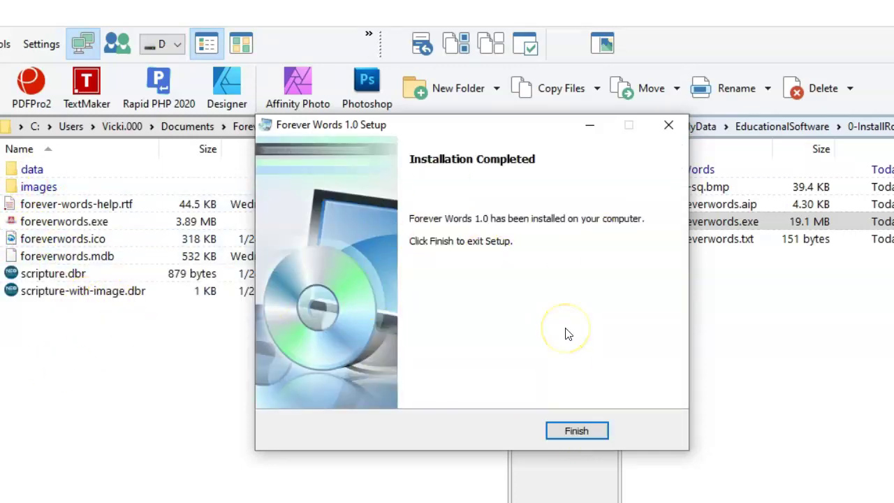
pyautogui.click(577, 437)
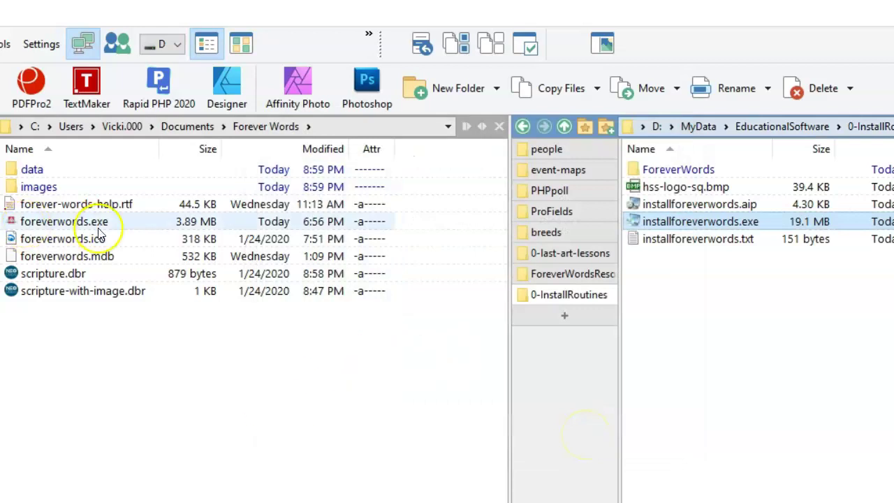
# - Launch foreverwords.exe from the installed folder and, in its settings, keep NKJV as the preferred translation
pyautogui.click(69, 226)
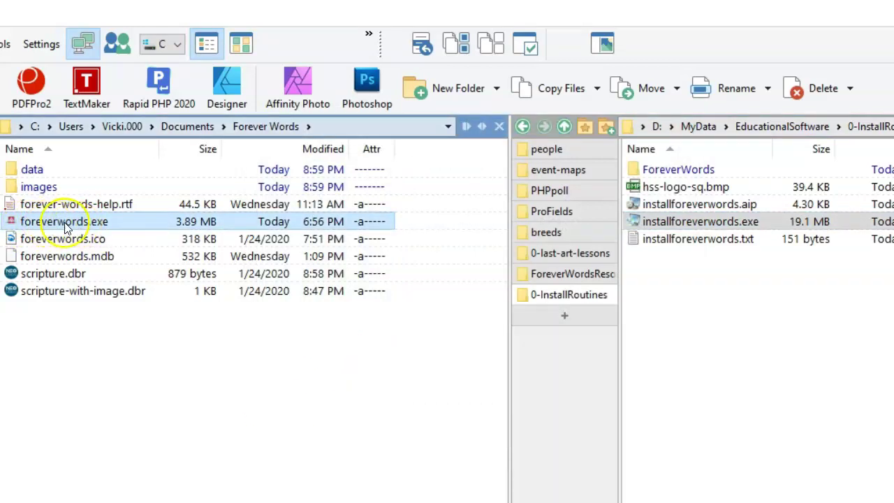
pyautogui.moveTo(82, 228)
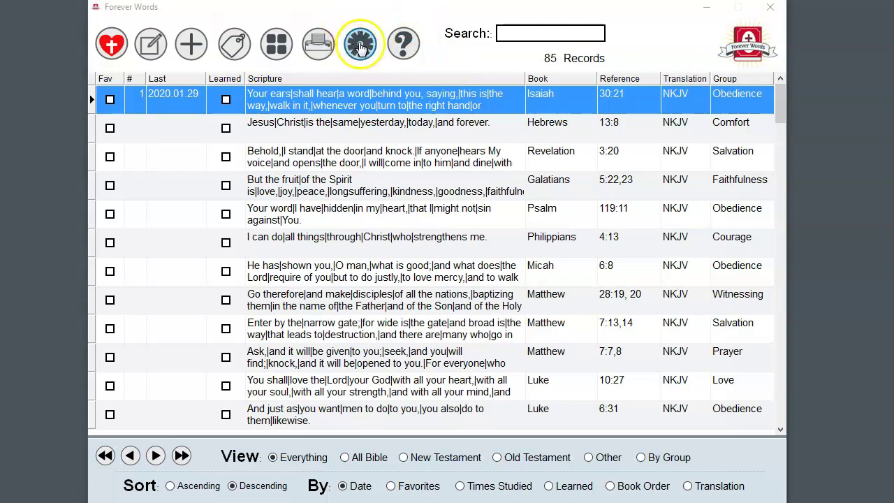
pyautogui.click(360, 46)
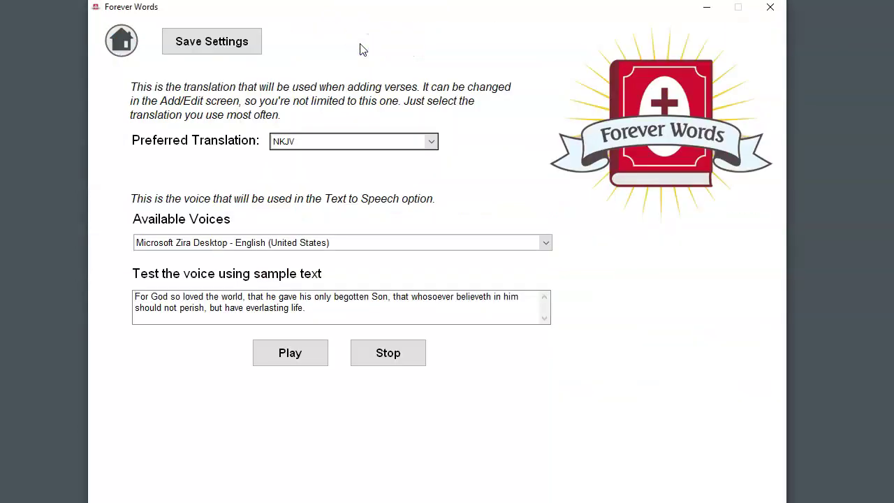
pyautogui.click(433, 142)
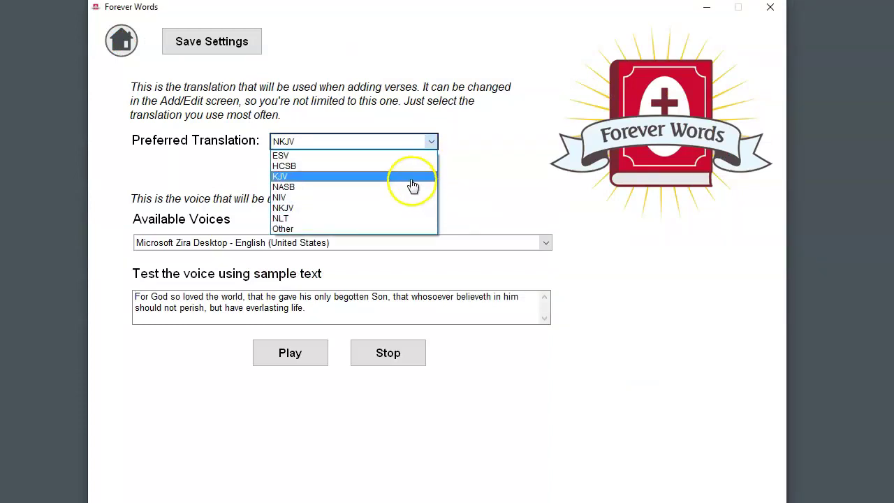
pyautogui.click(457, 139)
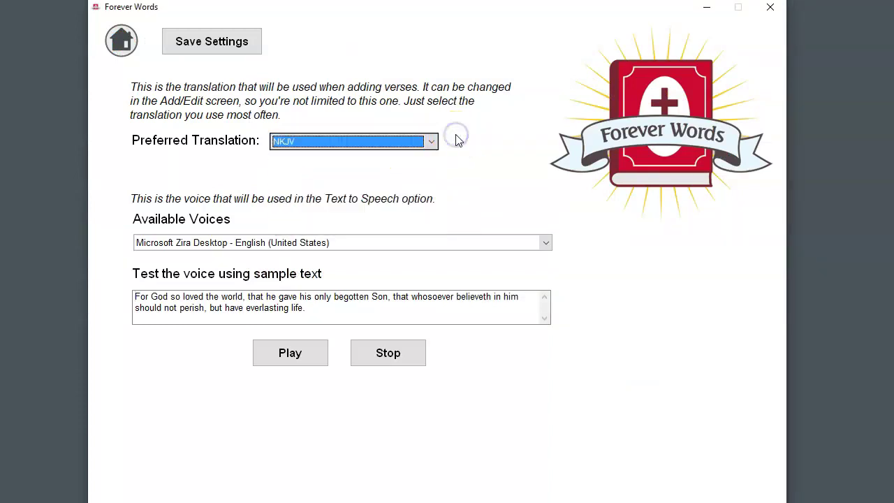
# - Select the Microsoft David Desktop voice and test it by playing the sample text
pyautogui.click(546, 243)
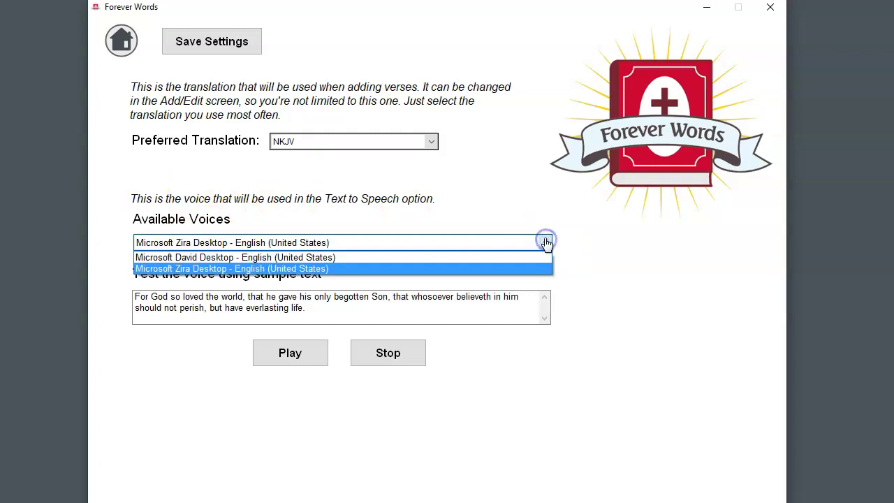
pyautogui.click(361, 257)
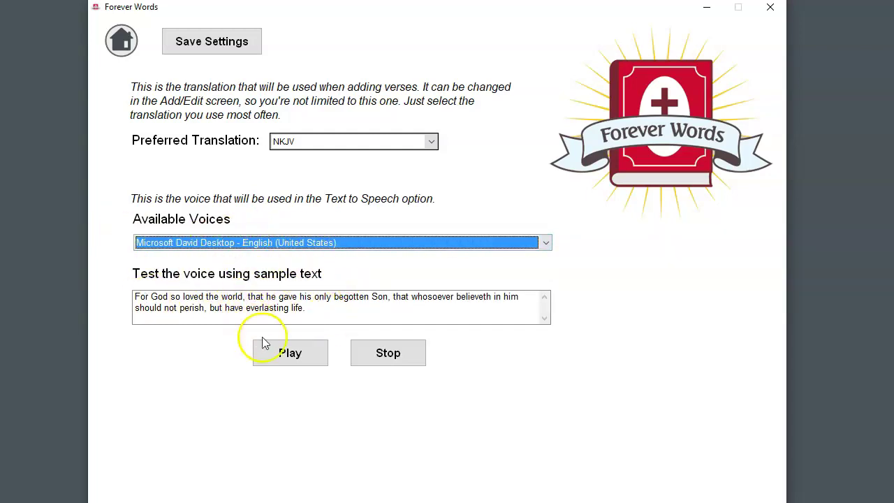
pyautogui.click(295, 345)
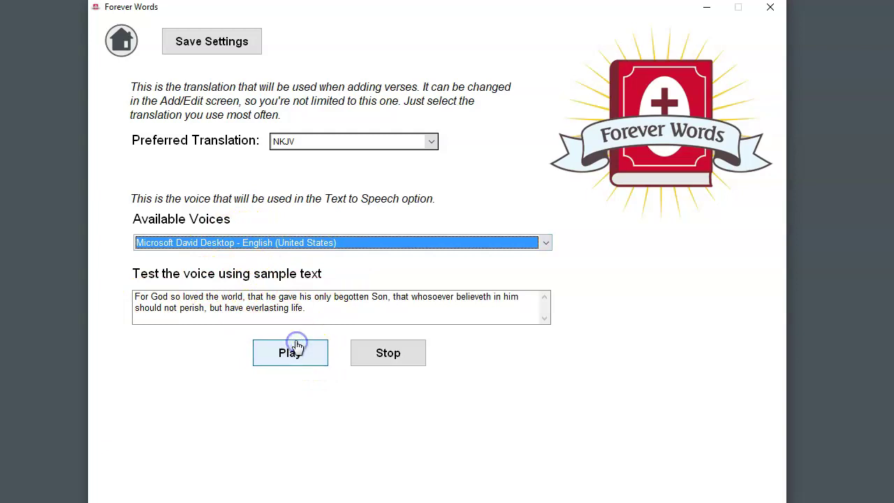
pyautogui.click(298, 356)
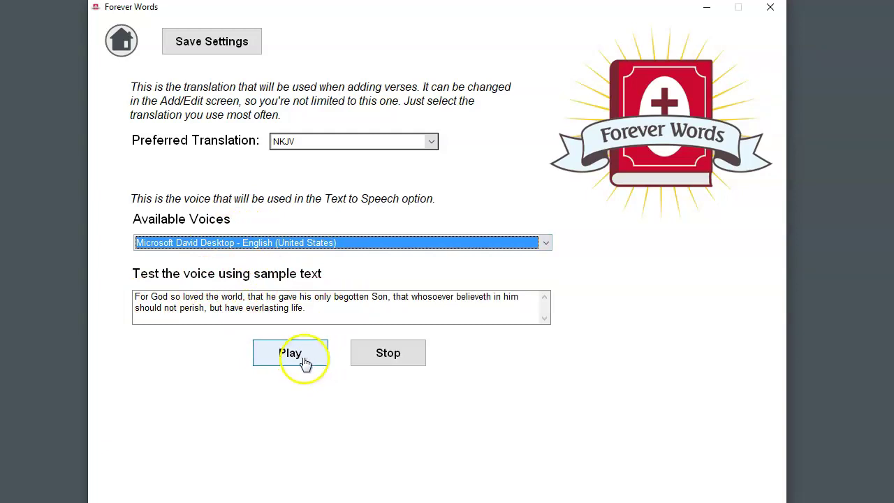
pyautogui.click(391, 362)
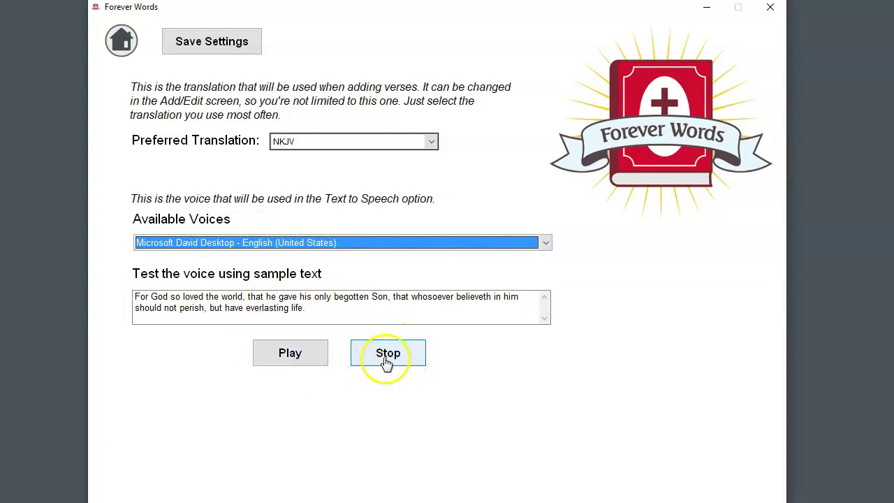
# - Set the voice to Microsoft Zira Desktop - English (United States), save the settings and return to the scripture list
pyautogui.click(531, 243)
pyautogui.click(311, 266)
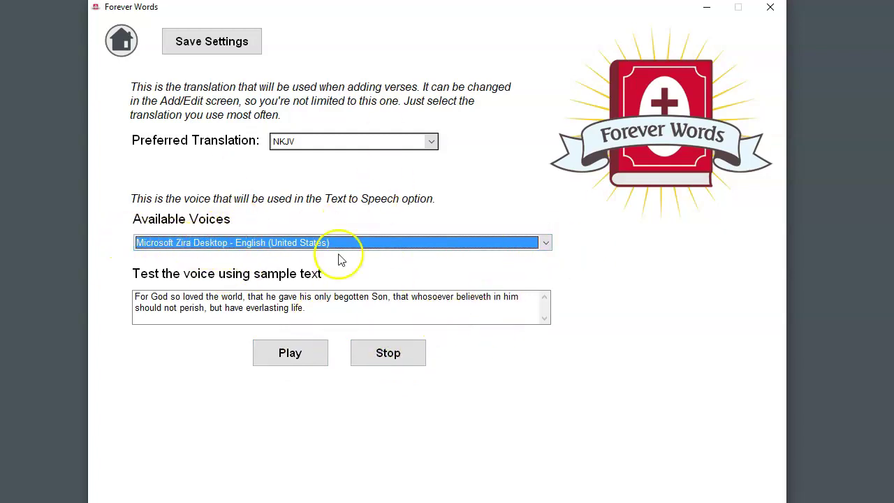
pyautogui.click(195, 49)
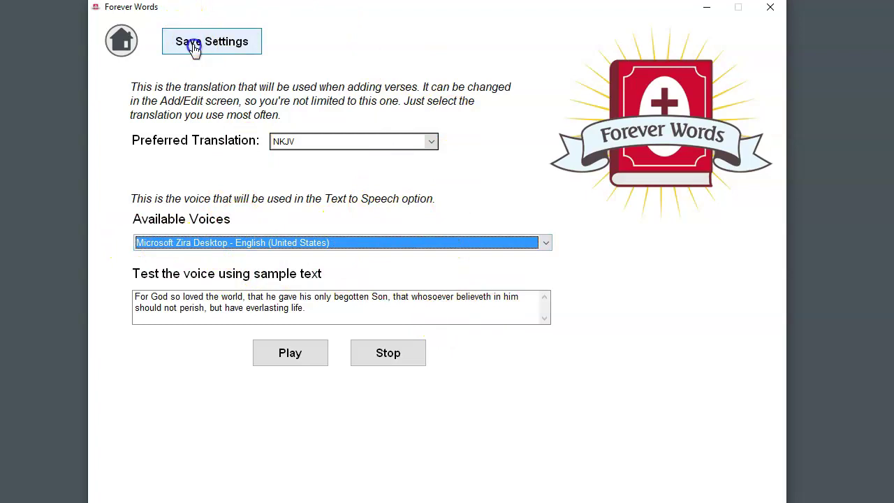
pyautogui.click(120, 50)
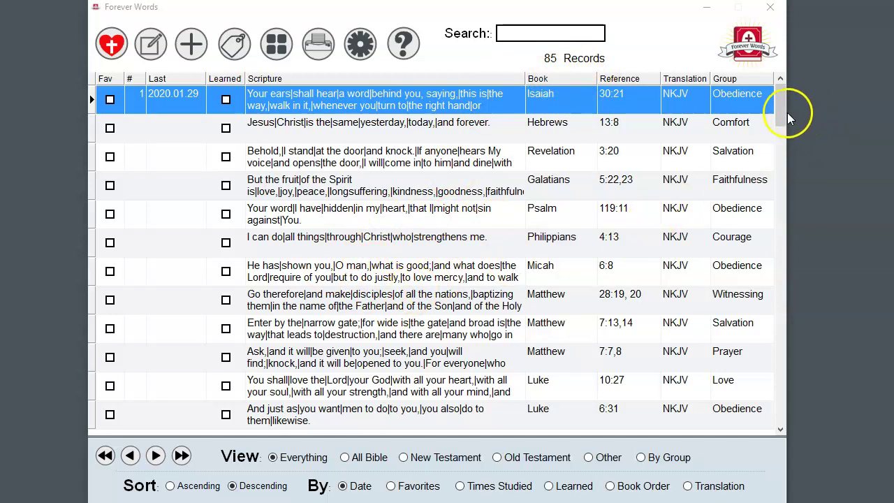
# - Browse the scripture list down to the Ephesians verses and move the selection through the records around Ephesians 6:1-3
pyautogui.moveTo(782, 103); pyautogui.dragTo(779, 207)
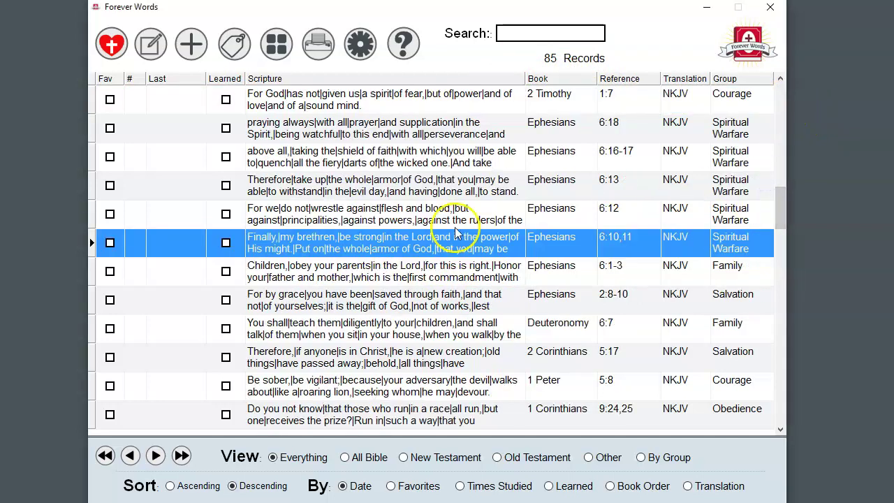
pyautogui.click(403, 259)
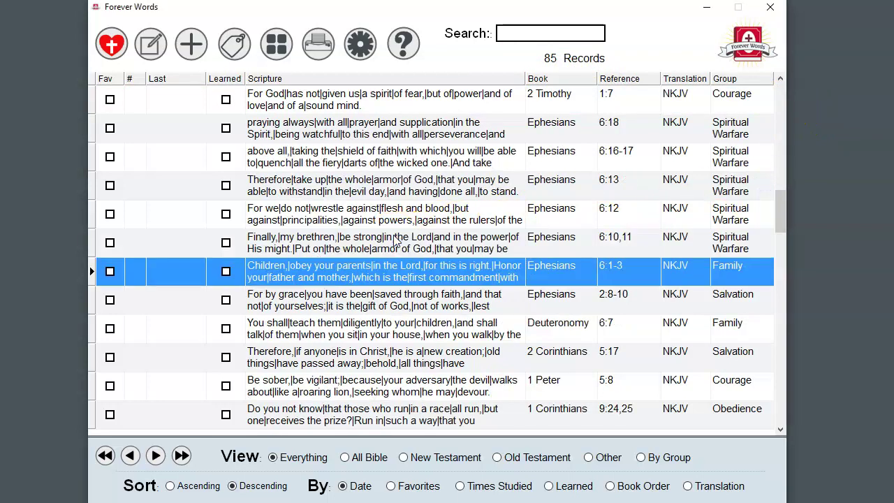
pyautogui.press('Down')
pyautogui.press('Down')
pyautogui.press('Up')
pyautogui.press('Up')
pyautogui.press('Up')
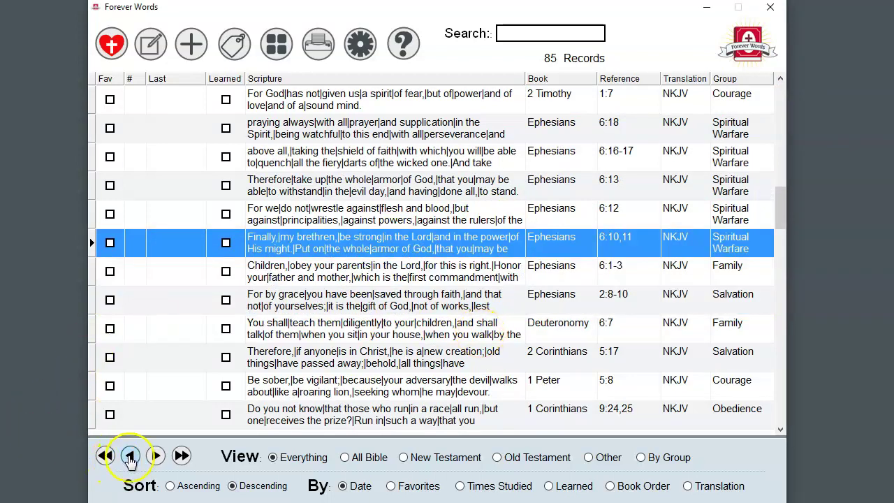
# - Go to the previous record and the next one, and jump to the first and last records of the scripture list
pyautogui.click(130, 455)
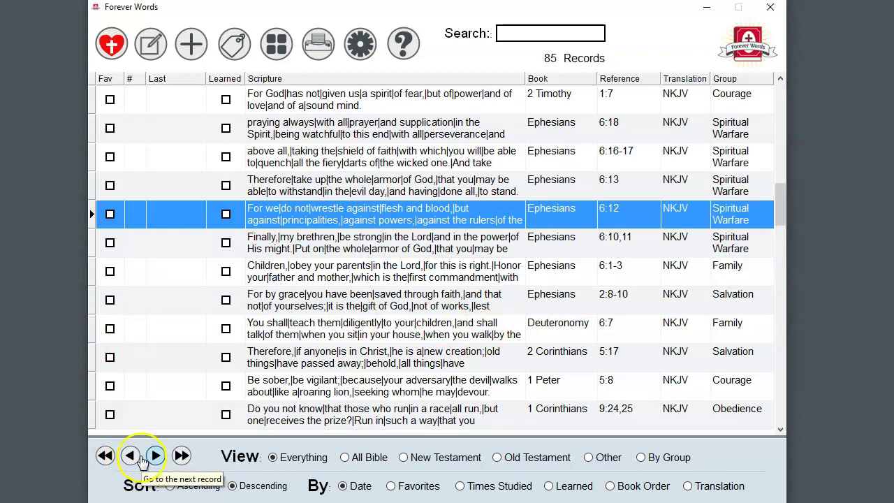
pyautogui.click(156, 457)
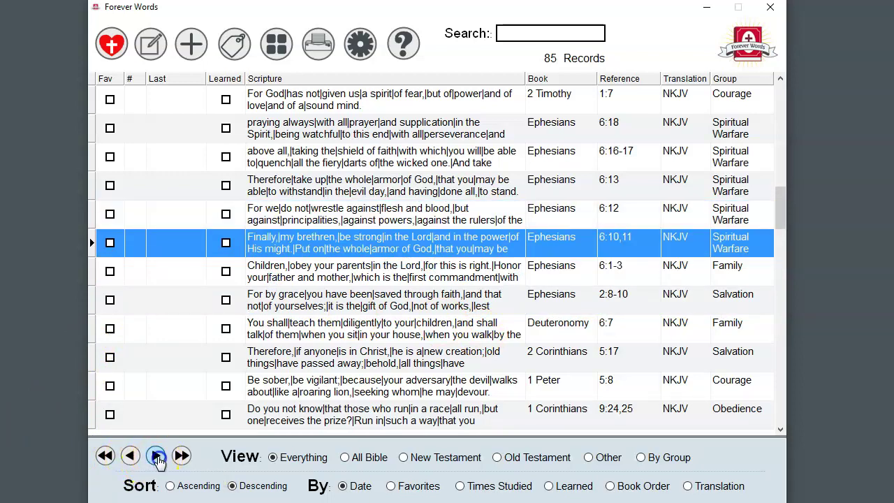
pyautogui.click(104, 455)
pyautogui.click(181, 455)
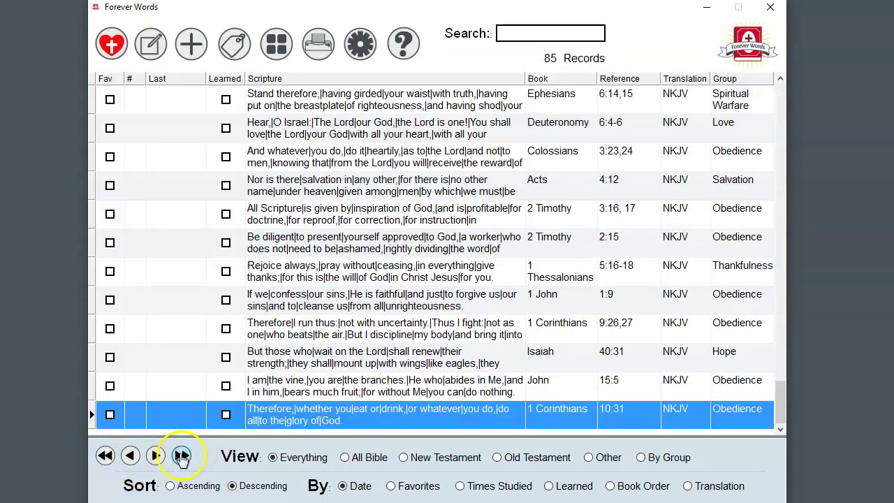